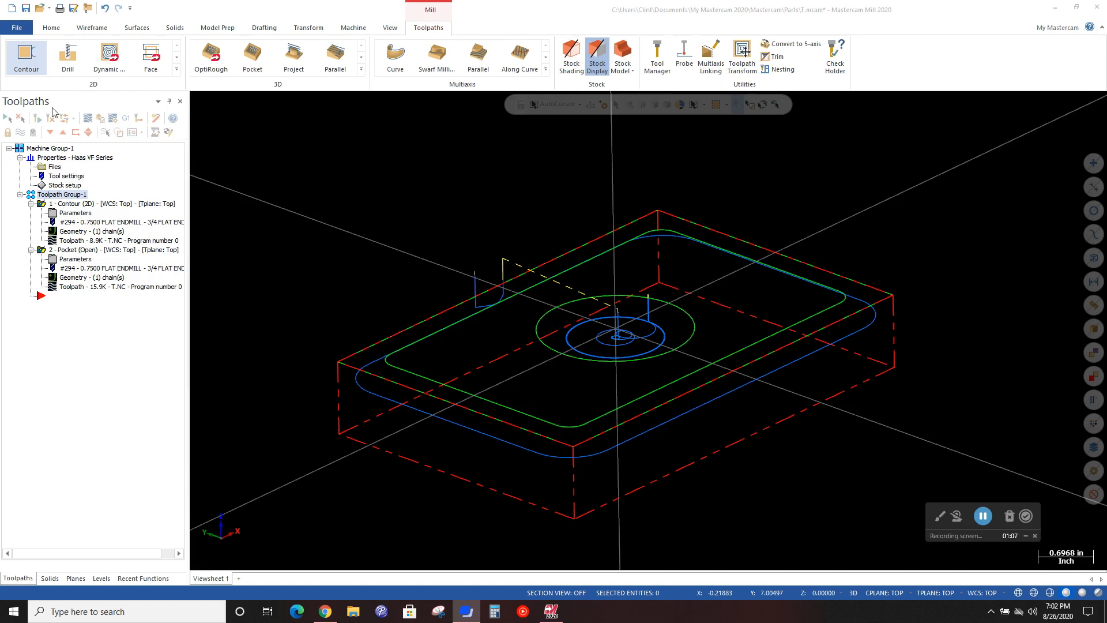
Step: Run the verification simulation of the contour and pocket toolpaths, inspect the machined stock from several angles, and close the simulator
{"action": "left_click", "coordinate": [102, 122]}
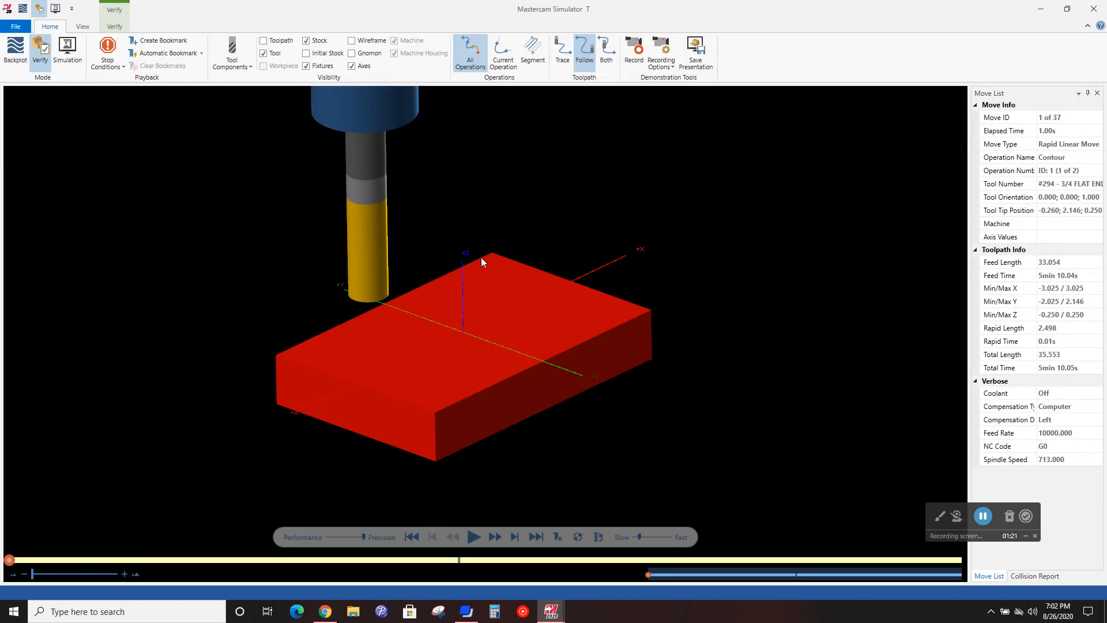
{"action": "left_click", "coordinate": [474, 537]}
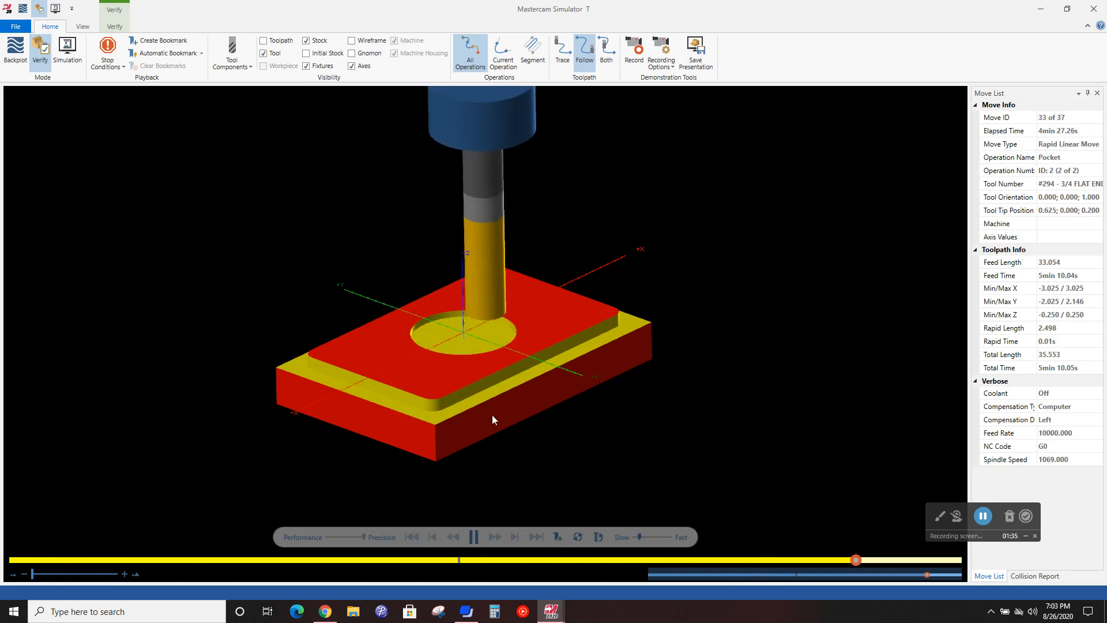
{"action": "middle_click_drag", "start_coordinate": [483, 424], "coordinate": [438, 415]}
{"action": "scroll", "coordinate": [788, 362], "scroll_direction": "up", "scroll_amount": 3}
{"action": "middle_click_drag", "start_coordinate": [720, 377], "coordinate": [753, 374]}
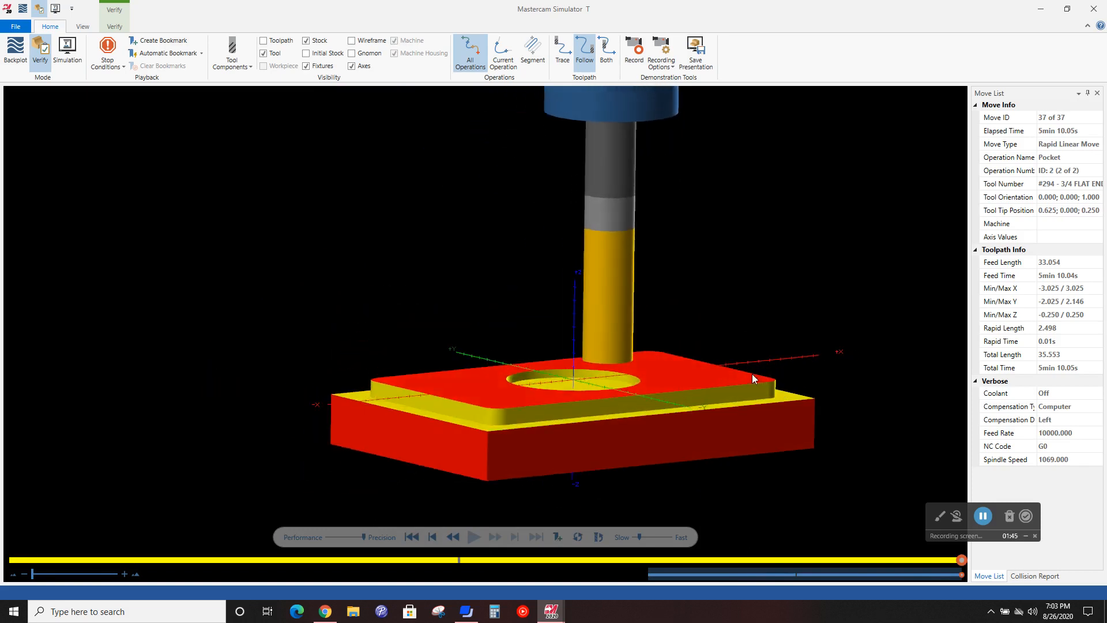
{"action": "scroll", "coordinate": [753, 374], "scroll_direction": "down", "scroll_amount": 3}
{"action": "middle_click_drag", "start_coordinate": [836, 435], "coordinate": [822, 436]}
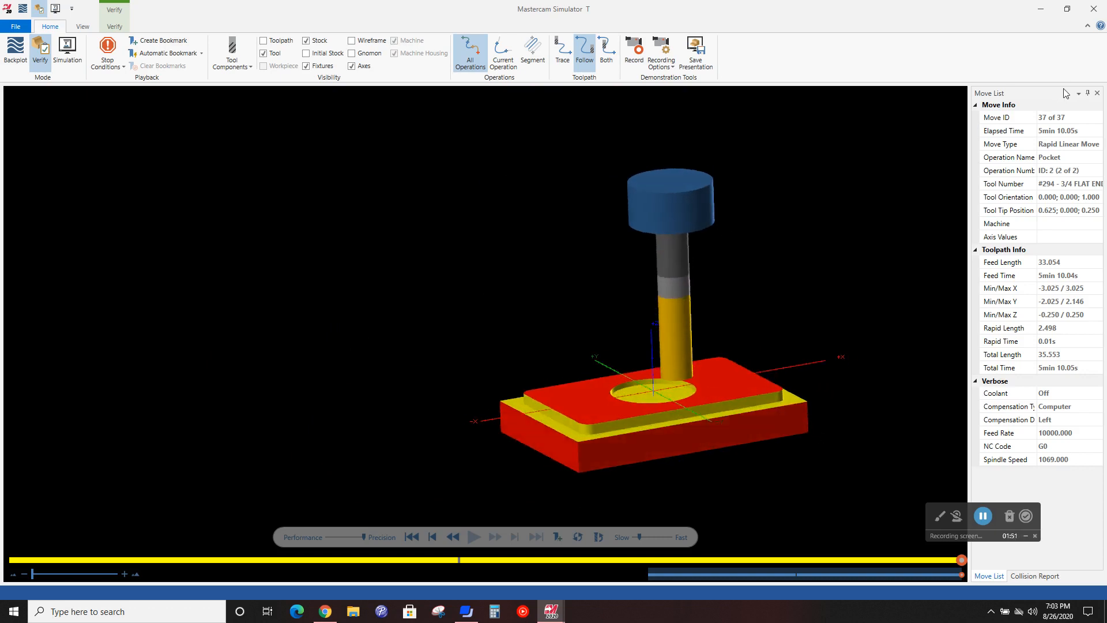
{"action": "left_click", "coordinate": [1098, 11]}
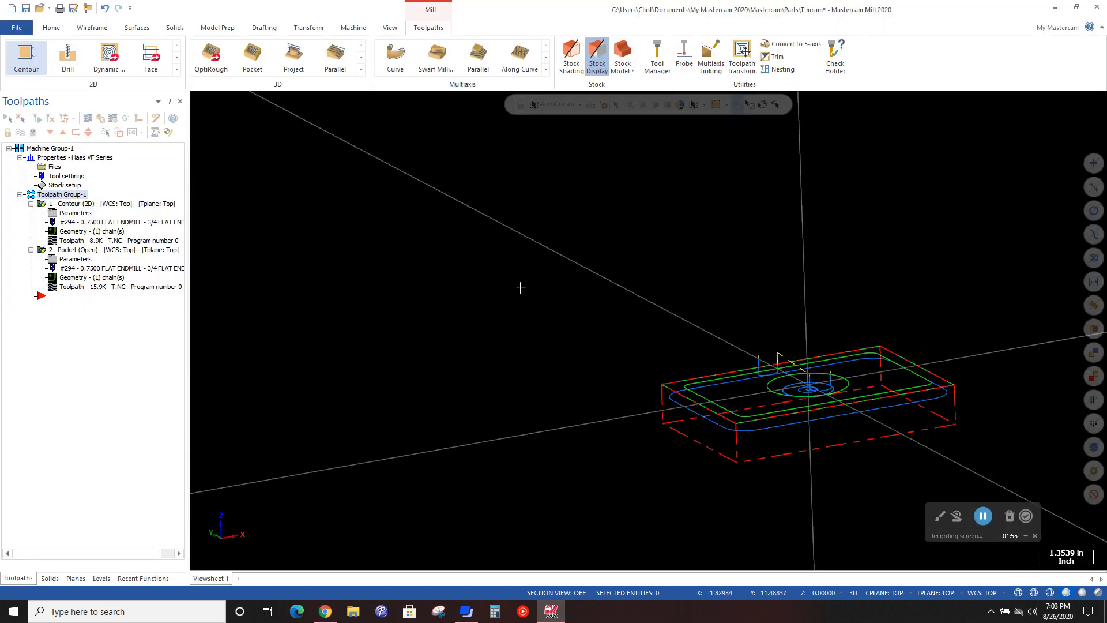
Step: Start a new part file without saving the changes to T.mcam
{"action": "scroll", "coordinate": [995, 468], "scroll_direction": "up", "scroll_amount": 2}
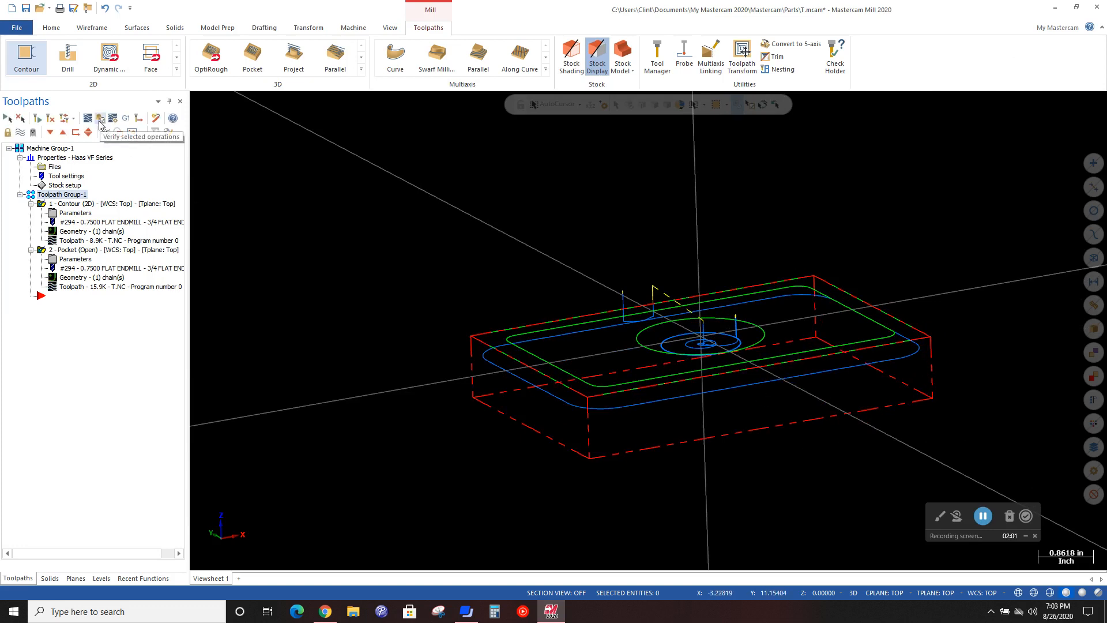
{"action": "left_click", "coordinate": [98, 122]}
{"action": "left_click", "coordinate": [12, 9]}
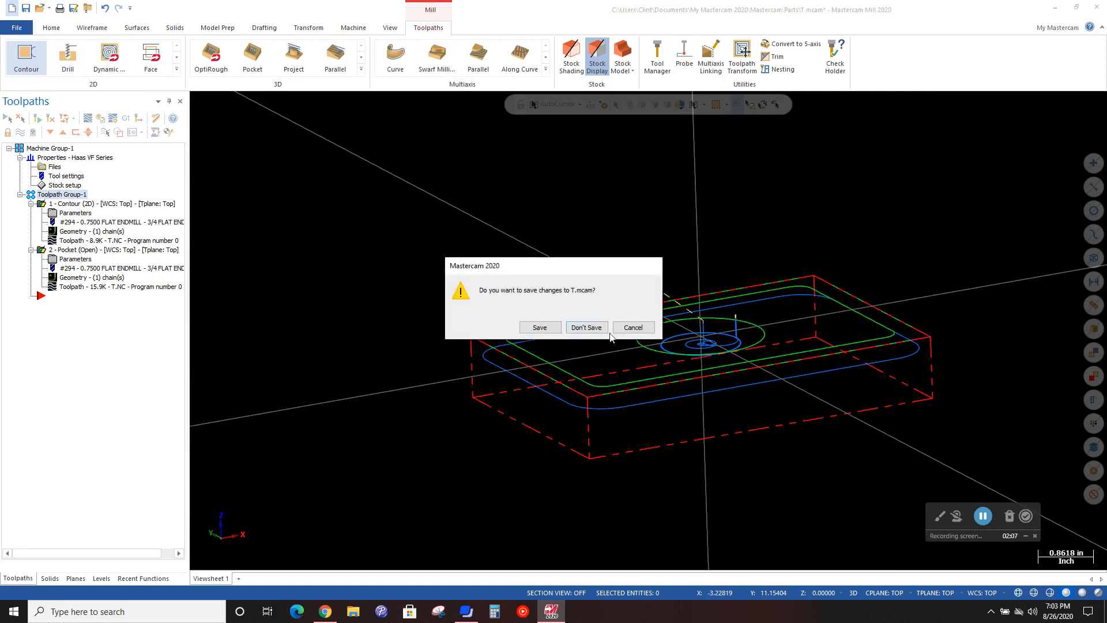
{"action": "left_click", "coordinate": [586, 327]}
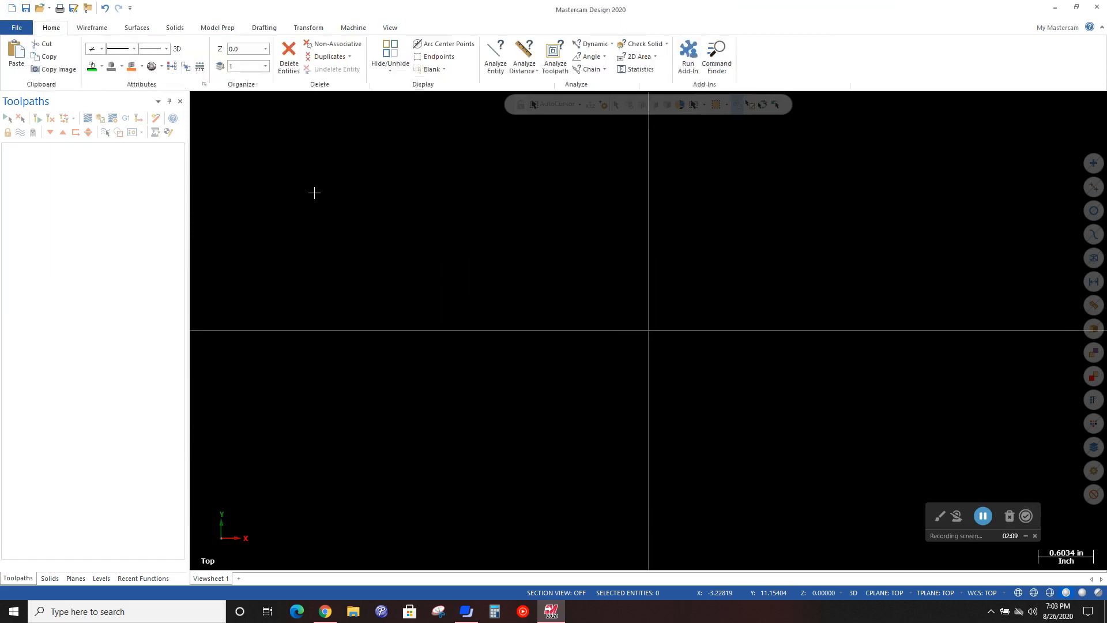
Step: Create a rectangular shape centred on the origin with a width of 6 inches and a height of 4 inches
{"action": "left_click", "coordinate": [92, 27]}
{"action": "left_click", "coordinate": [346, 69]}
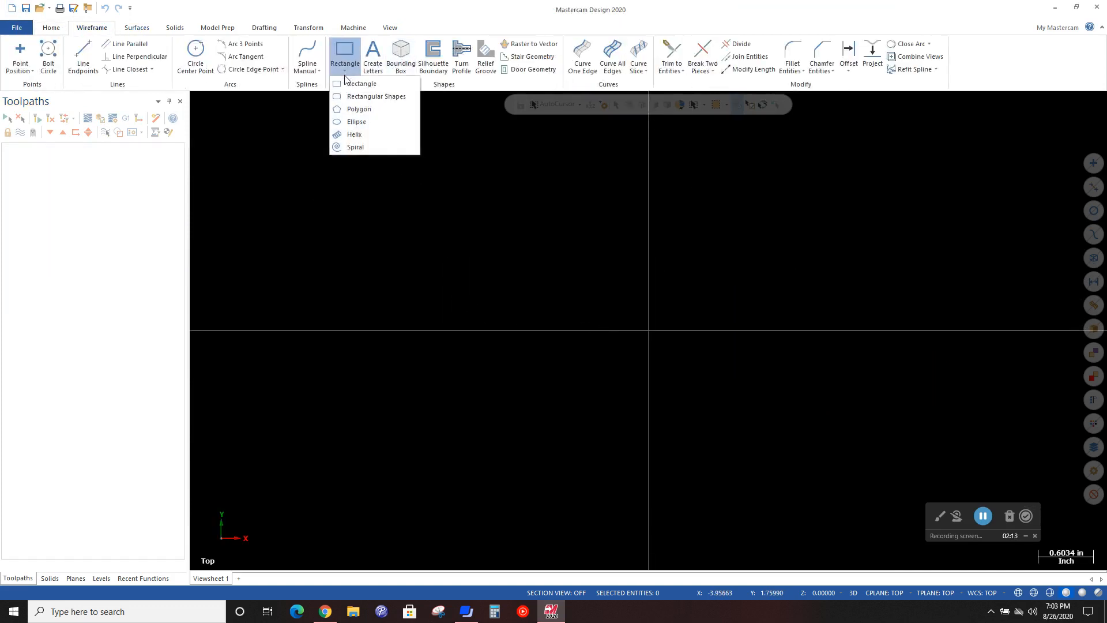
{"action": "left_click", "coordinate": [350, 102]}
{"action": "left_click", "coordinate": [649, 330]}
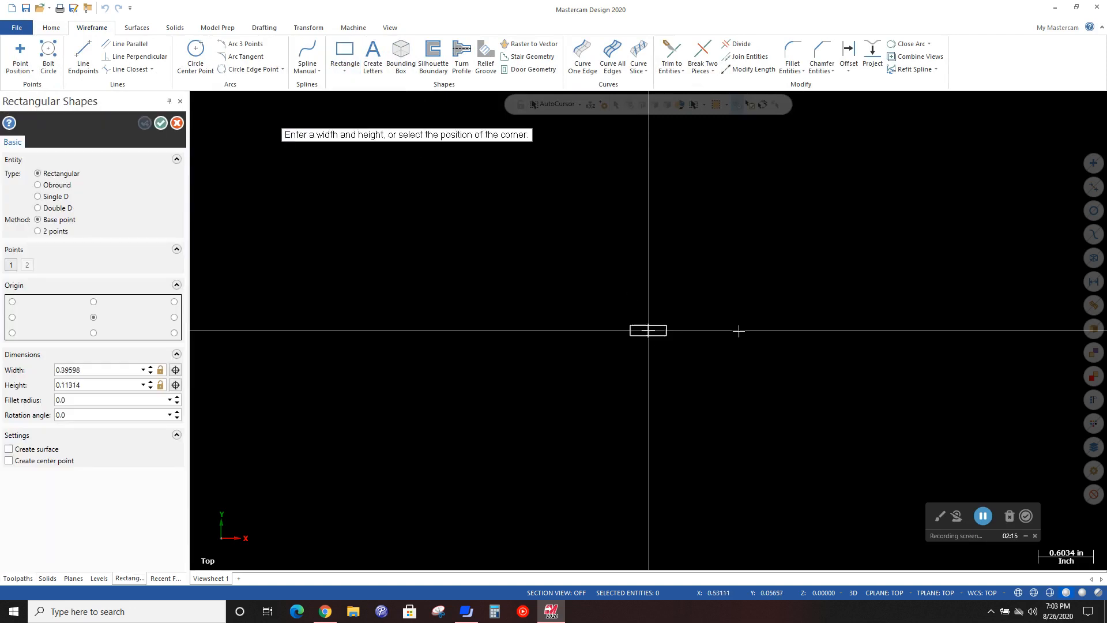
{"action": "left_click", "coordinate": [847, 198]}
{"action": "double_click", "coordinate": [109, 372]}
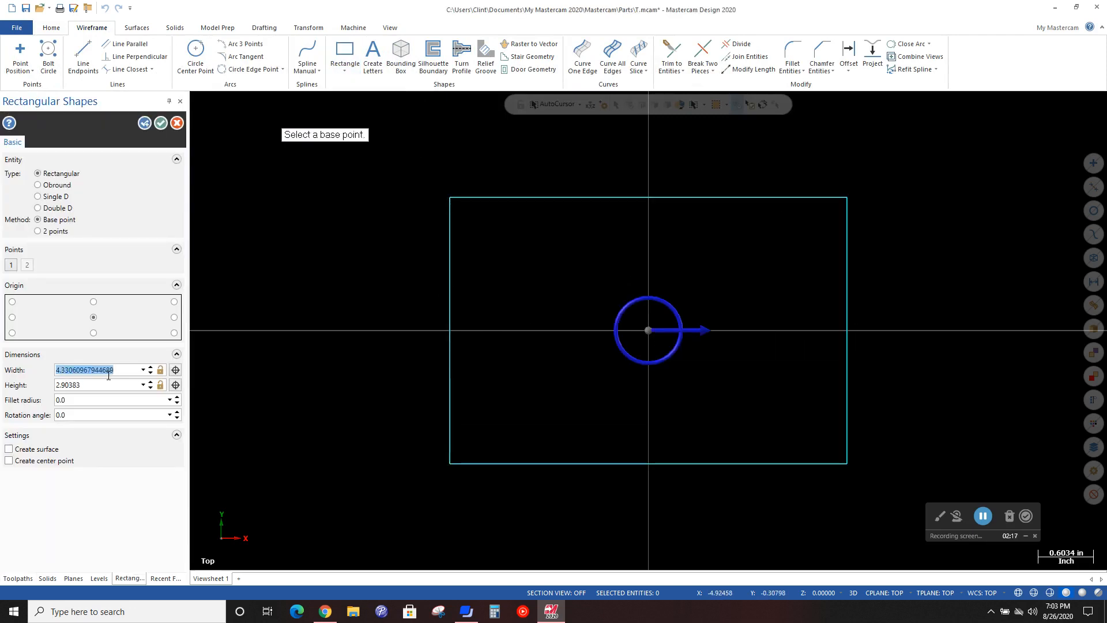
{"action": "type", "text": "6"}
{"action": "key", "text": "Tab"}
{"action": "type", "text": "4"}
{"action": "key", "text": "Return"}
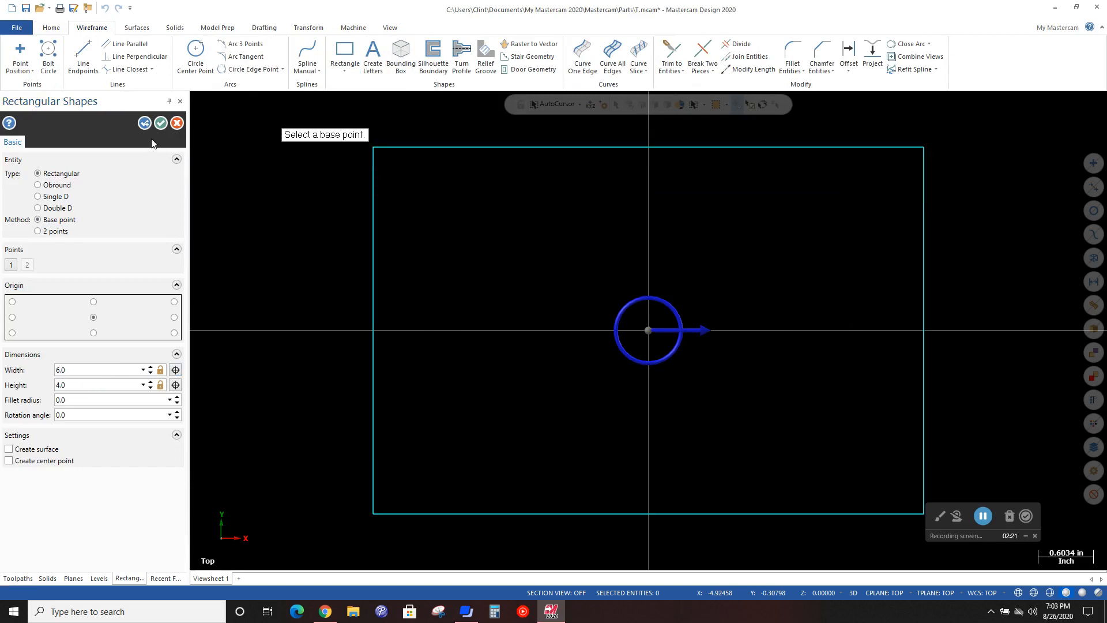
{"action": "left_click", "coordinate": [161, 123]}
Step: Create a circle of 2.25 inches diameter centred on the origin inside the rectangle
{"action": "scroll", "coordinate": [345, 369], "scroll_direction": "down", "scroll_amount": 1}
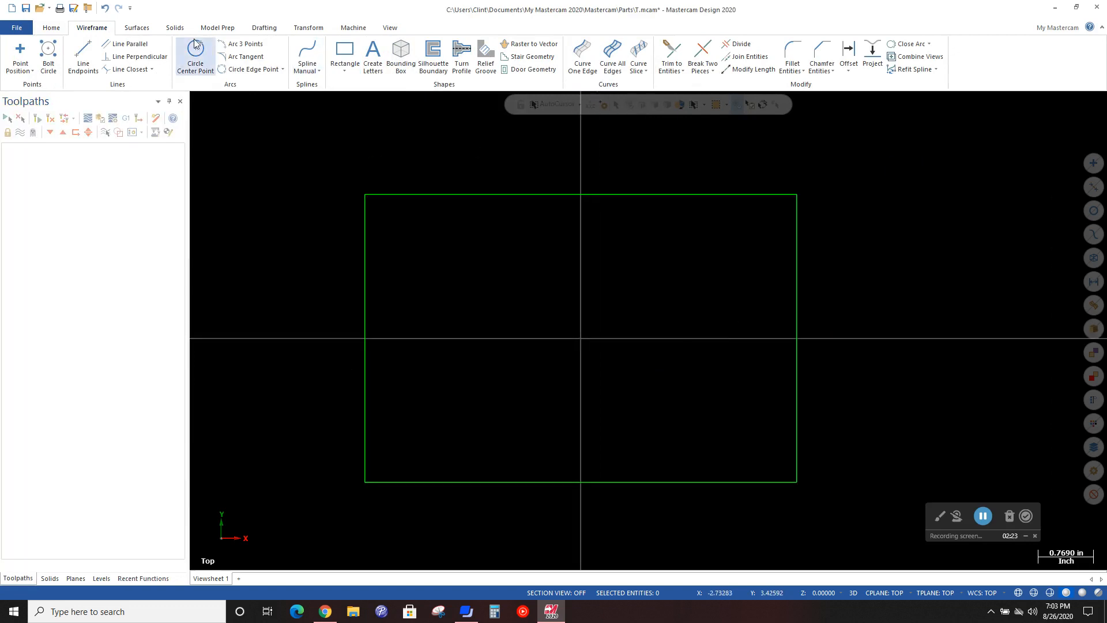
{"action": "left_click", "coordinate": [196, 58]}
{"action": "left_click", "coordinate": [581, 338]}
{"action": "left_click", "coordinate": [627, 276]}
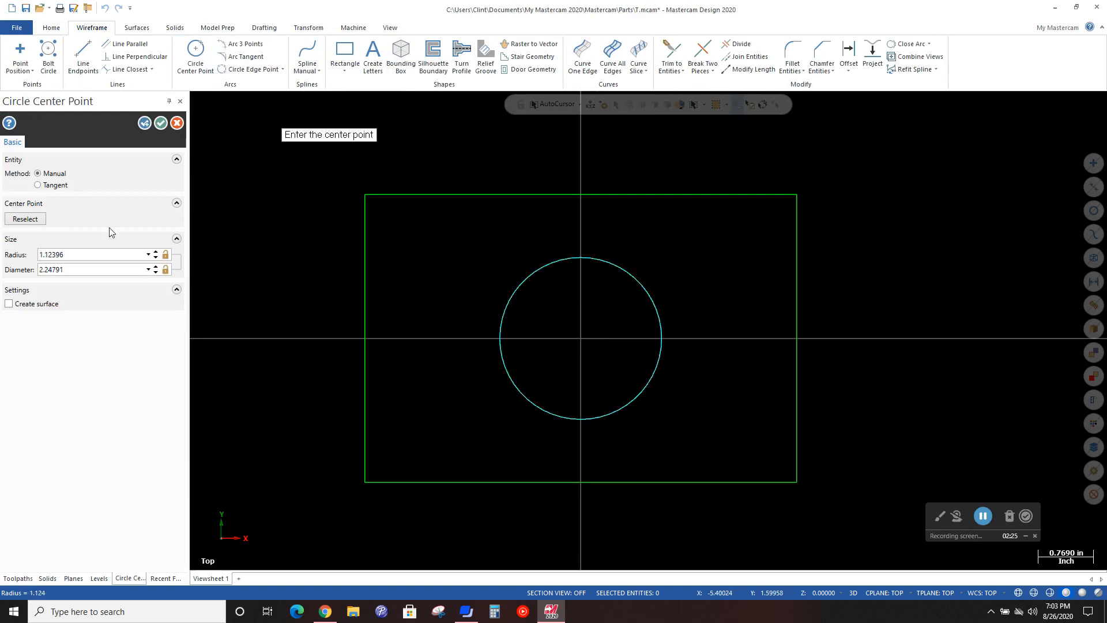
{"action": "left_click", "coordinate": [79, 271]}
{"action": "type", "text": "2.25"}
{"action": "key", "text": "Return"}
{"action": "left_click", "coordinate": [155, 125]}
Step: Add a mill machine group using the HAAS_VF.mcam-mmd machine definition
{"action": "scroll", "coordinate": [683, 336], "scroll_direction": "down", "scroll_amount": 1}
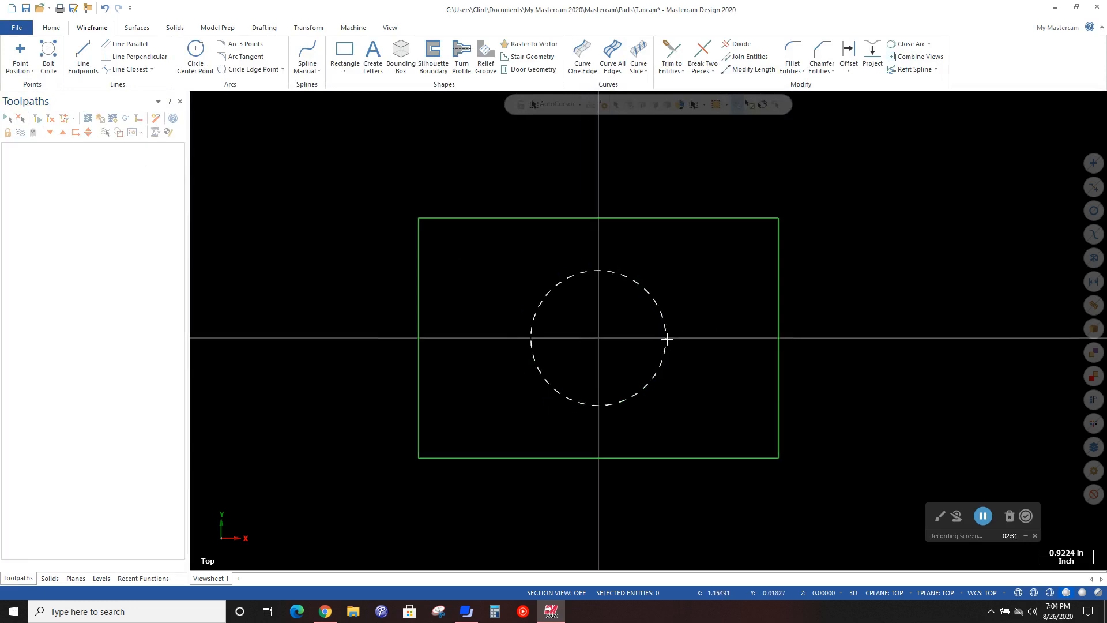
{"action": "mouse_move", "coordinate": [828, 398]}
{"action": "middle_mouse_down"}
{"action": "mouse_move", "coordinate": [823, 324]}
{"action": "mouse_move", "coordinate": [890, 302]}
{"action": "mouse_move", "coordinate": [895, 317]}
{"action": "mouse_move", "coordinate": [815, 379]}
{"action": "middle_mouse_up"}
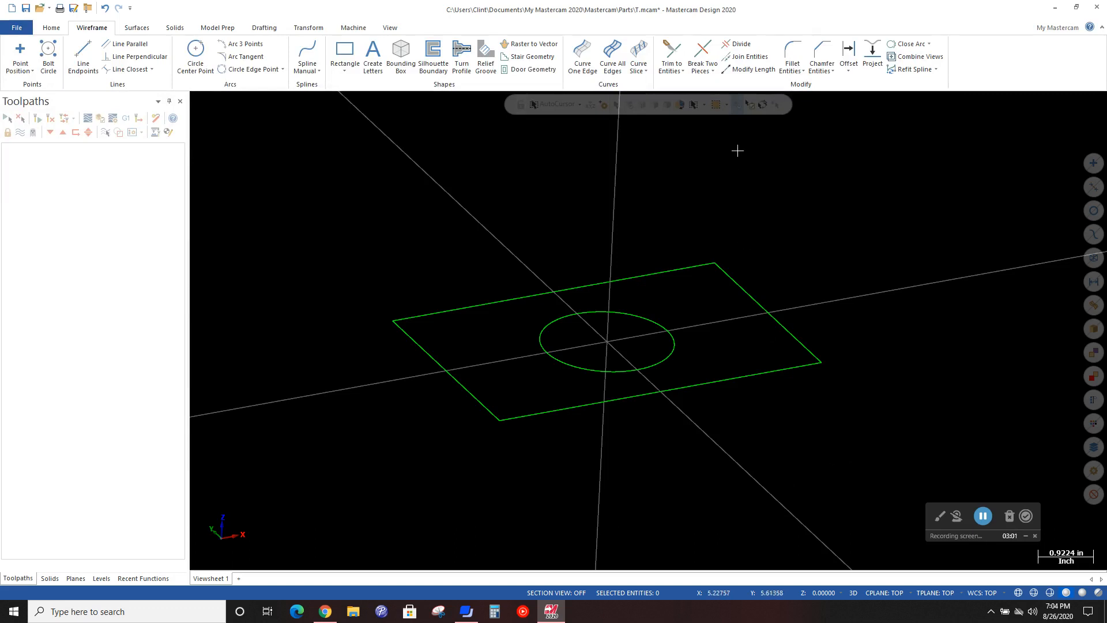
{"action": "left_click", "coordinate": [354, 28]}
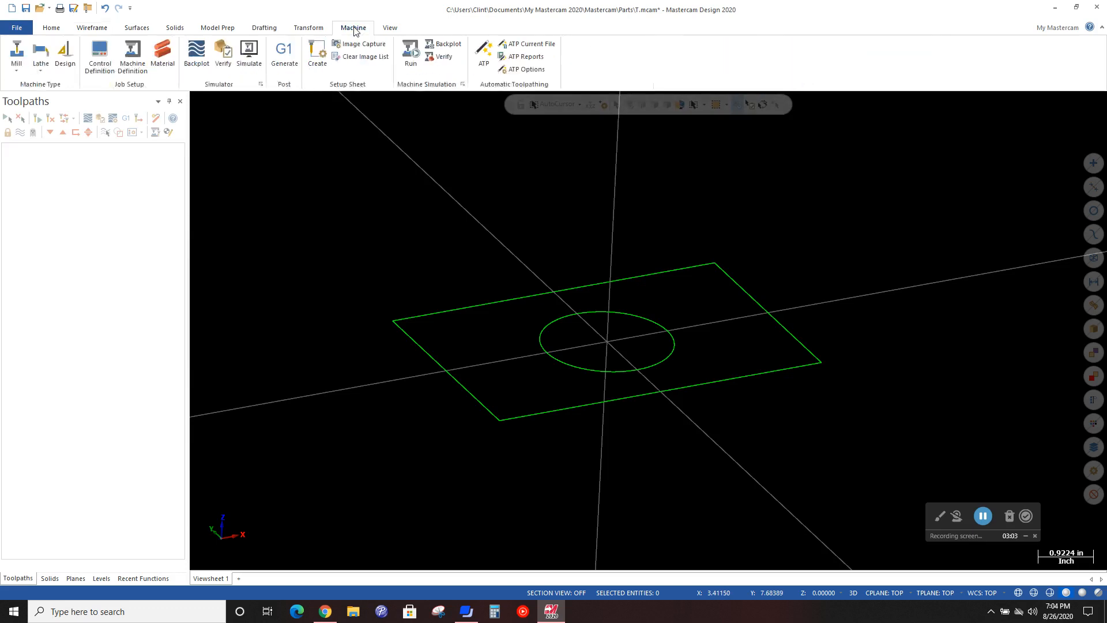
{"action": "left_click", "coordinate": [20, 71]}
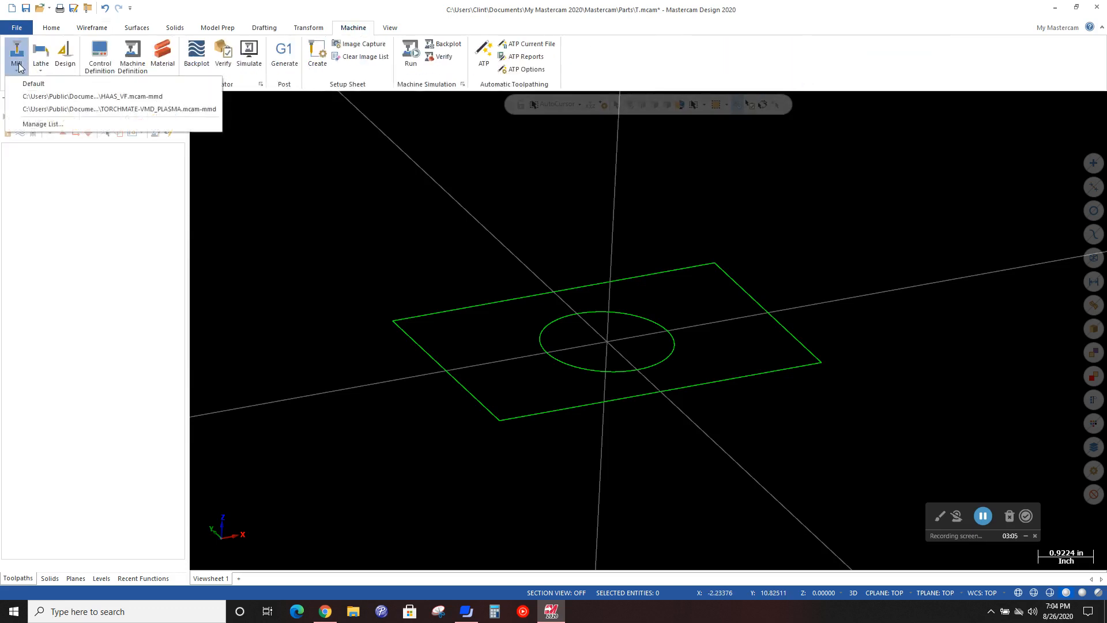
{"action": "left_click", "coordinate": [78, 96]}
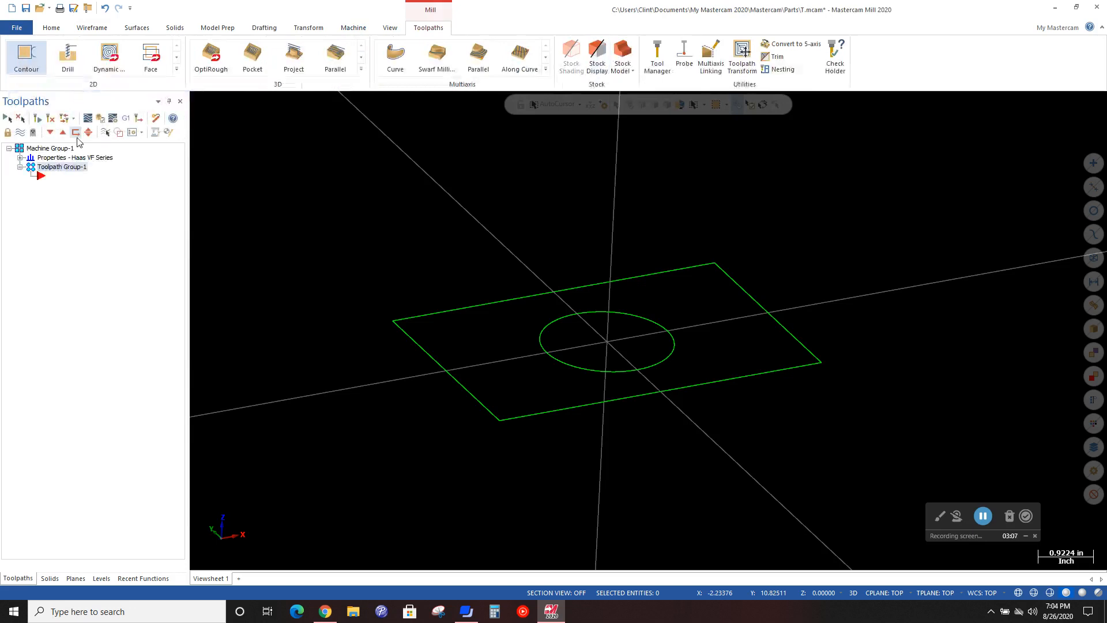
Step: In the machine group's stock setup, define rectangular stock from a bounding box around the rectangle and circle
{"action": "left_click", "coordinate": [20, 159]}
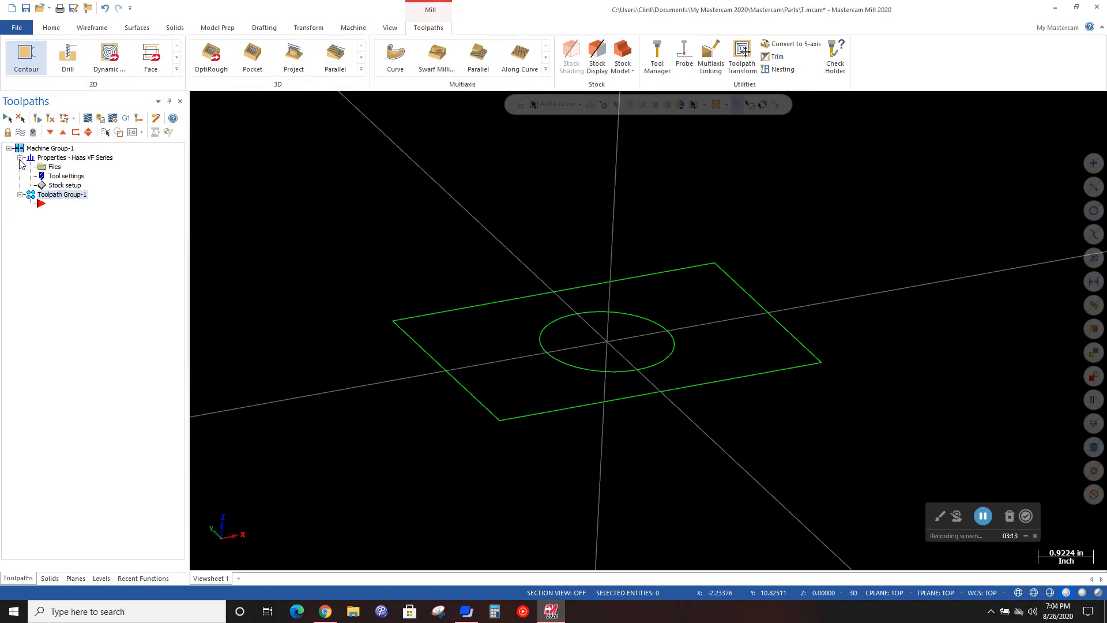
{"action": "left_click", "coordinate": [60, 187]}
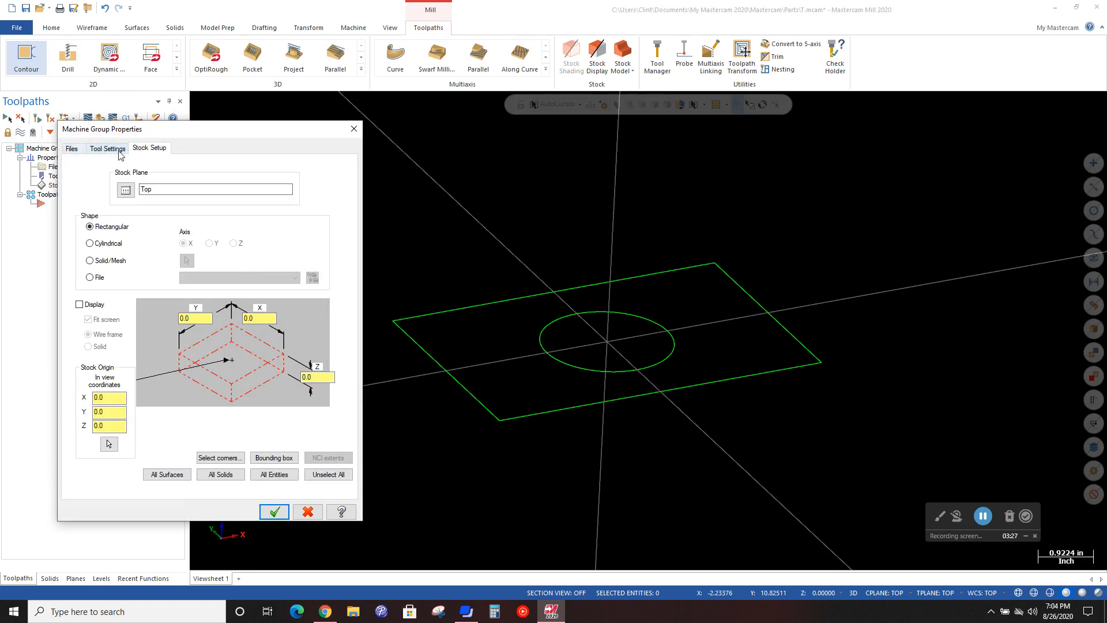
{"action": "left_click", "coordinate": [81, 150]}
{"action": "left_click", "coordinate": [105, 149]}
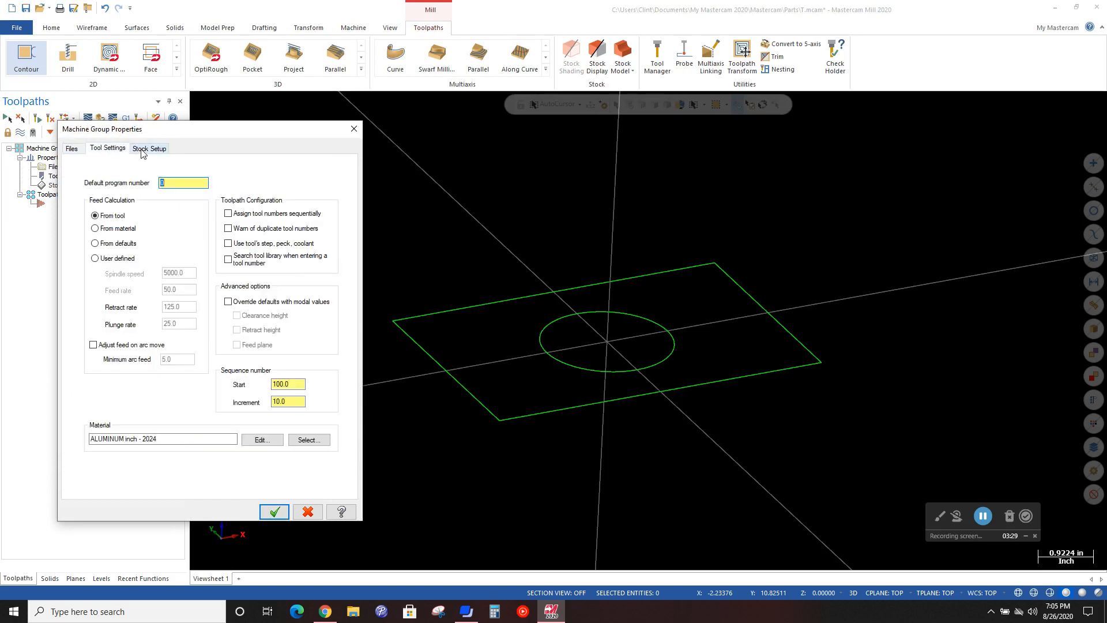
{"action": "left_click", "coordinate": [144, 150]}
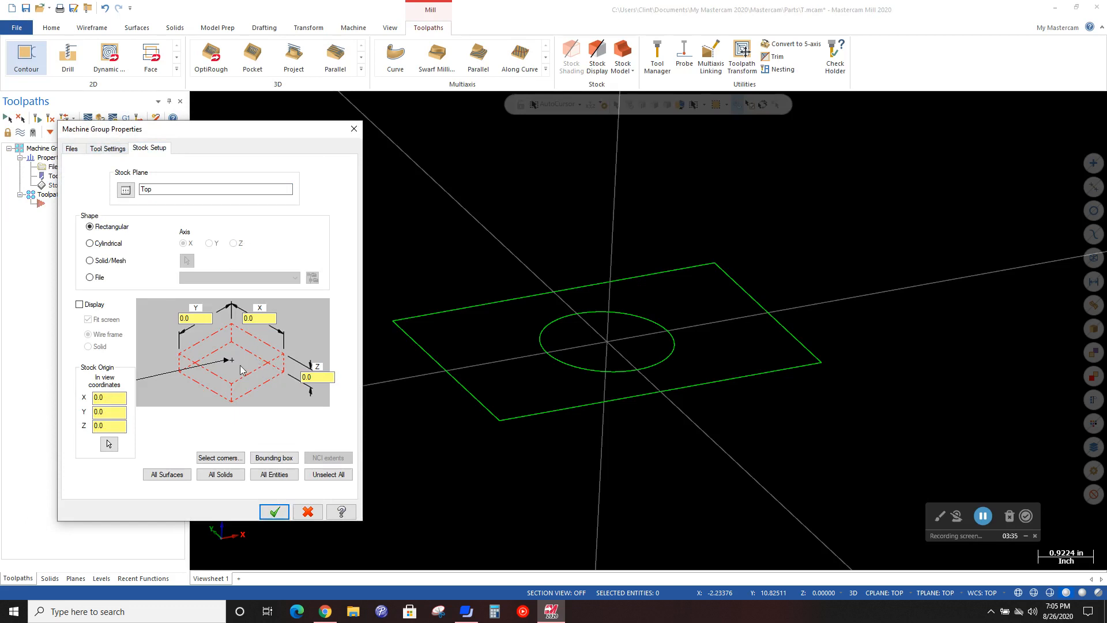
{"action": "left_click", "coordinate": [280, 458]}
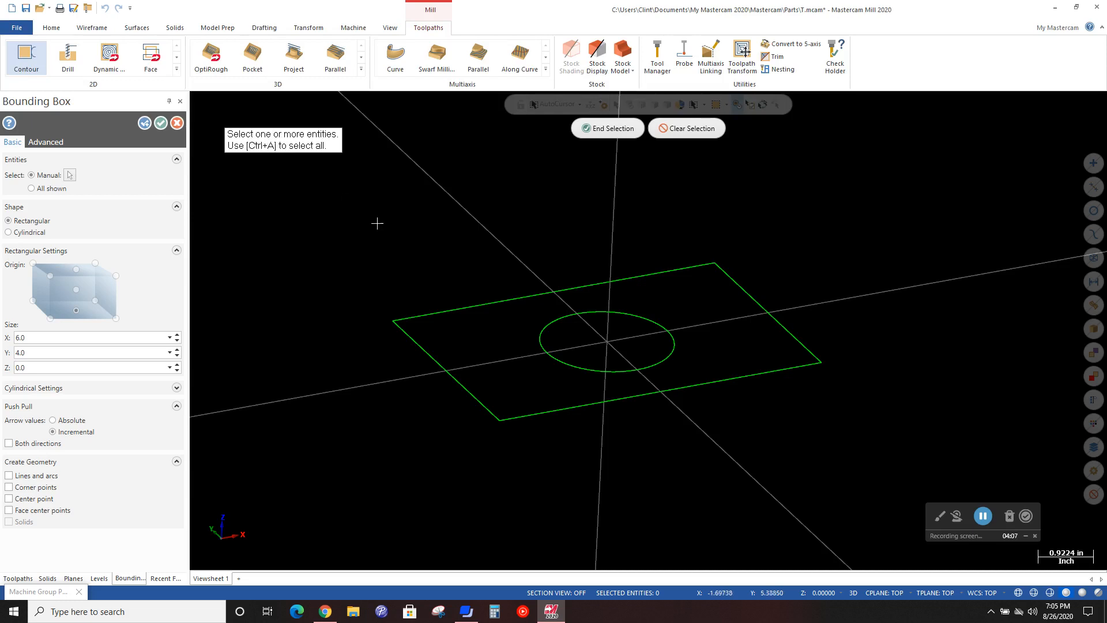
{"action": "left_click_drag", "start_coordinate": [354, 204], "coordinate": [881, 461]}
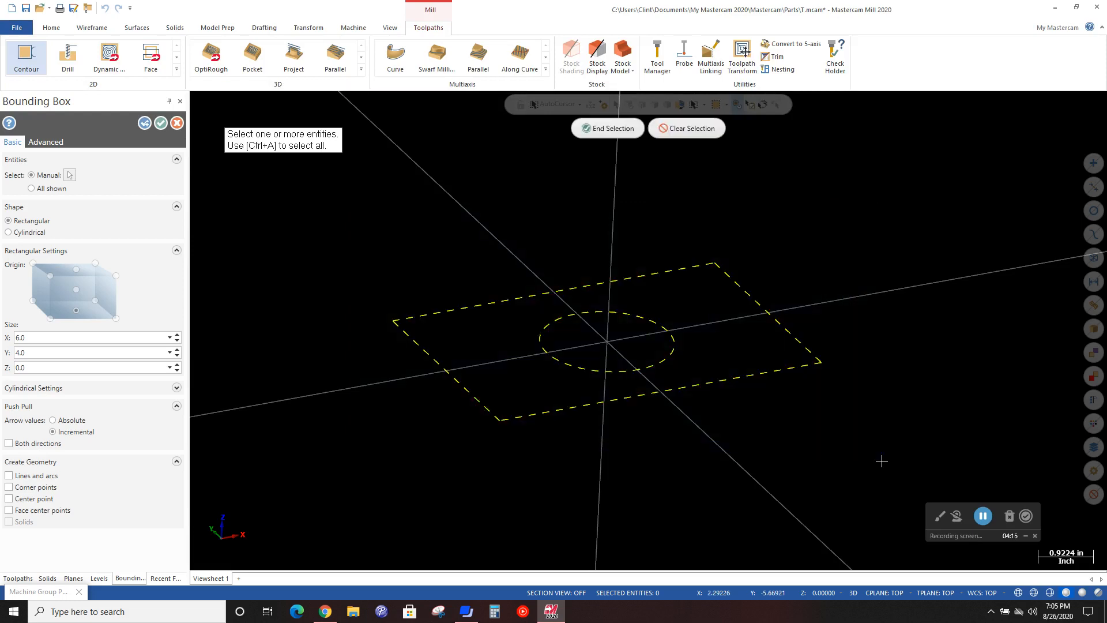
{"action": "left_click", "coordinate": [603, 128]}
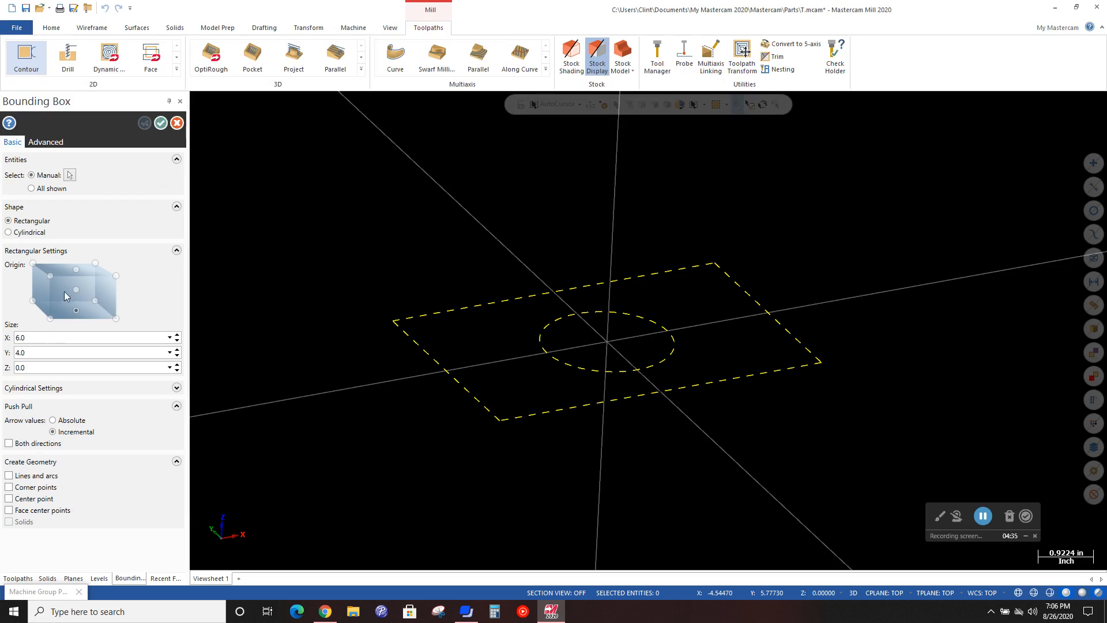
{"action": "left_click", "coordinate": [161, 124]}
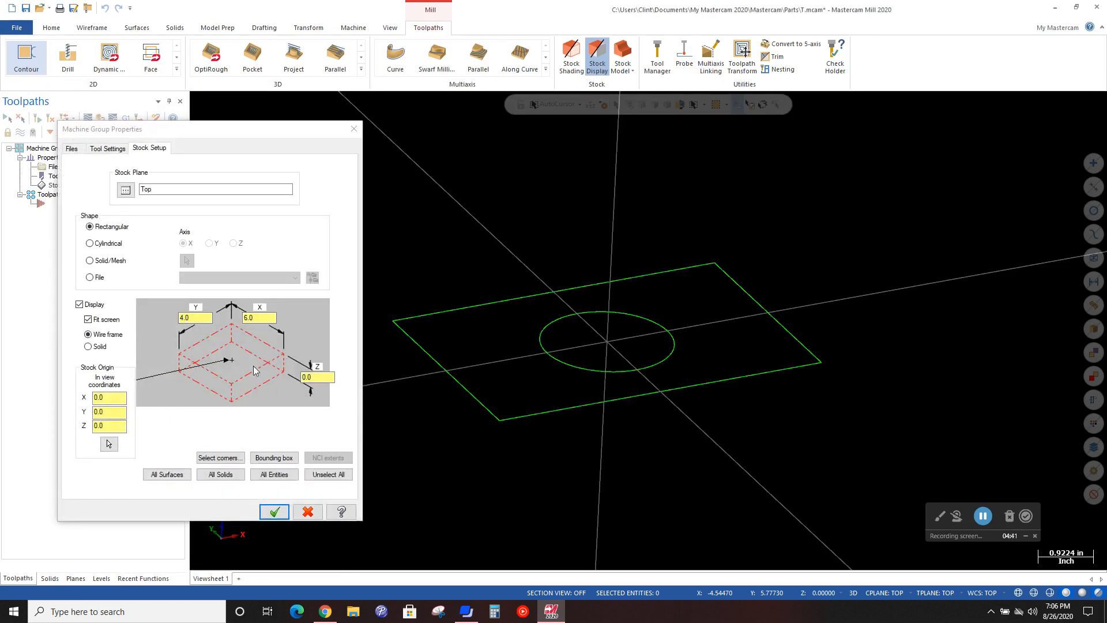
Step: Set the stock's Z thickness to 1 inch and accept the stock setup
{"action": "left_click", "coordinate": [185, 319]}
{"action": "left_click", "coordinate": [245, 318]}
{"action": "left_click", "coordinate": [310, 378]}
{"action": "double_click", "coordinate": [315, 377]}
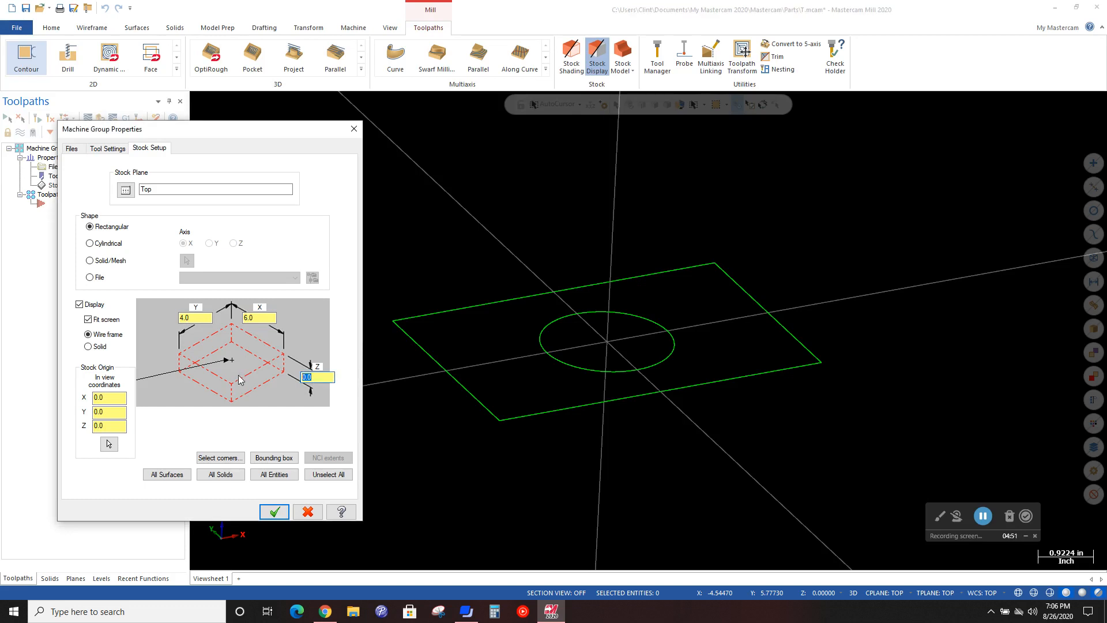
{"action": "type", "text": "1"}
{"action": "left_click", "coordinate": [274, 511]}
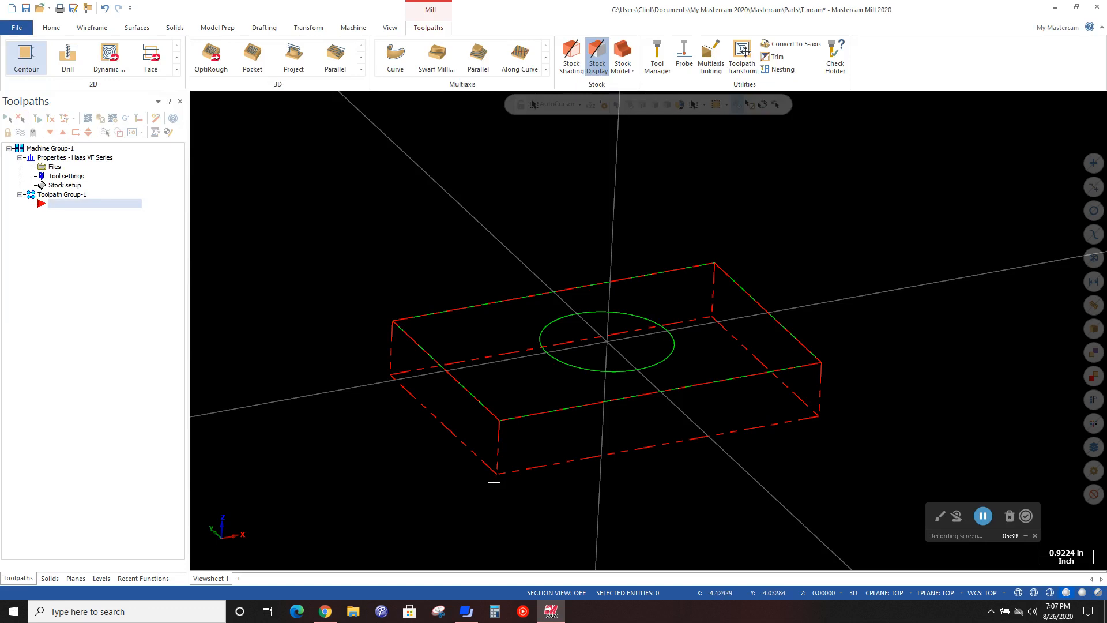
Step: Create a 2D pocket toolpath using the centre circle as its chain
{"action": "scroll", "coordinate": [400, 346], "scroll_direction": "down", "scroll_amount": 2}
{"action": "scroll", "coordinate": [775, 449], "scroll_direction": "up", "scroll_amount": 3}
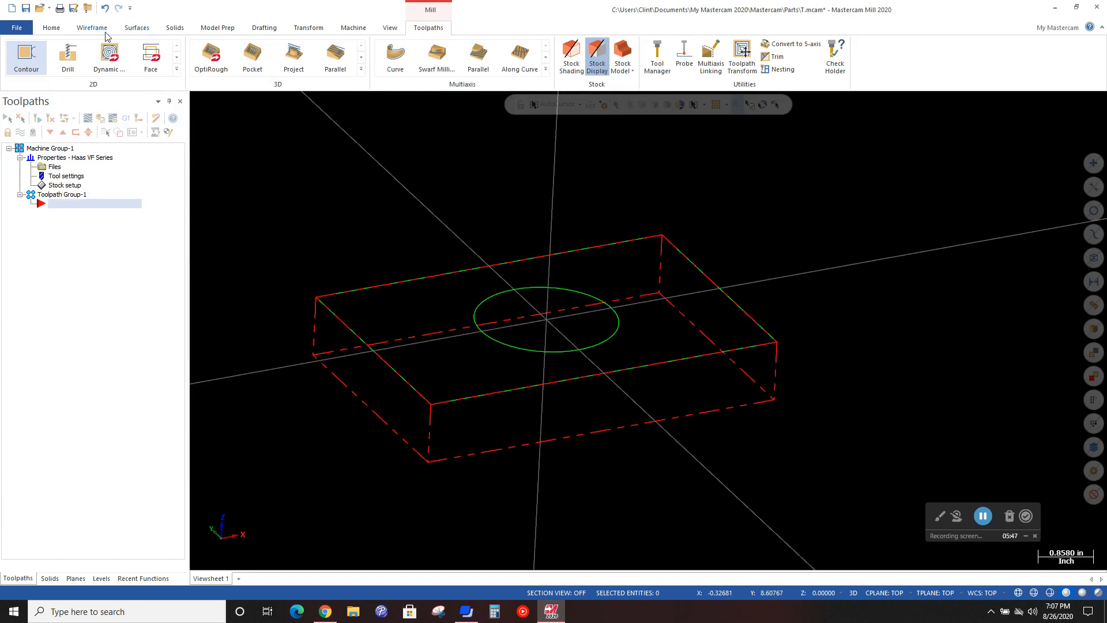
{"action": "right_click", "coordinate": [69, 210]}
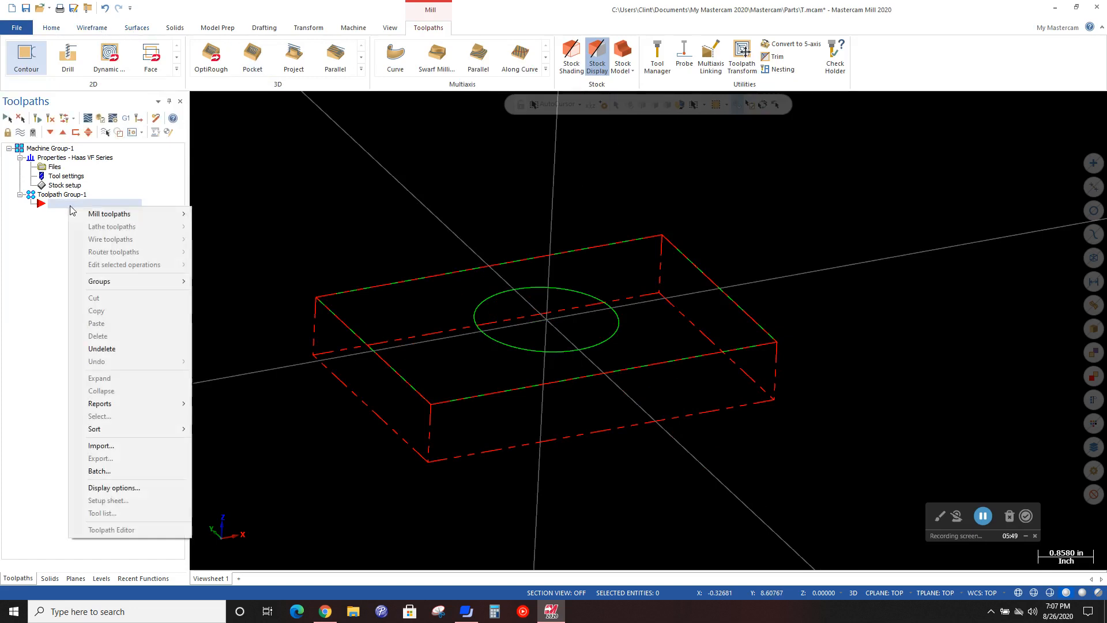
{"action": "mouse_move", "coordinate": [103, 213]}
{"action": "left_click", "coordinate": [234, 256]}
{"action": "left_click", "coordinate": [474, 321]}
{"action": "left_click", "coordinate": [217, 440]}
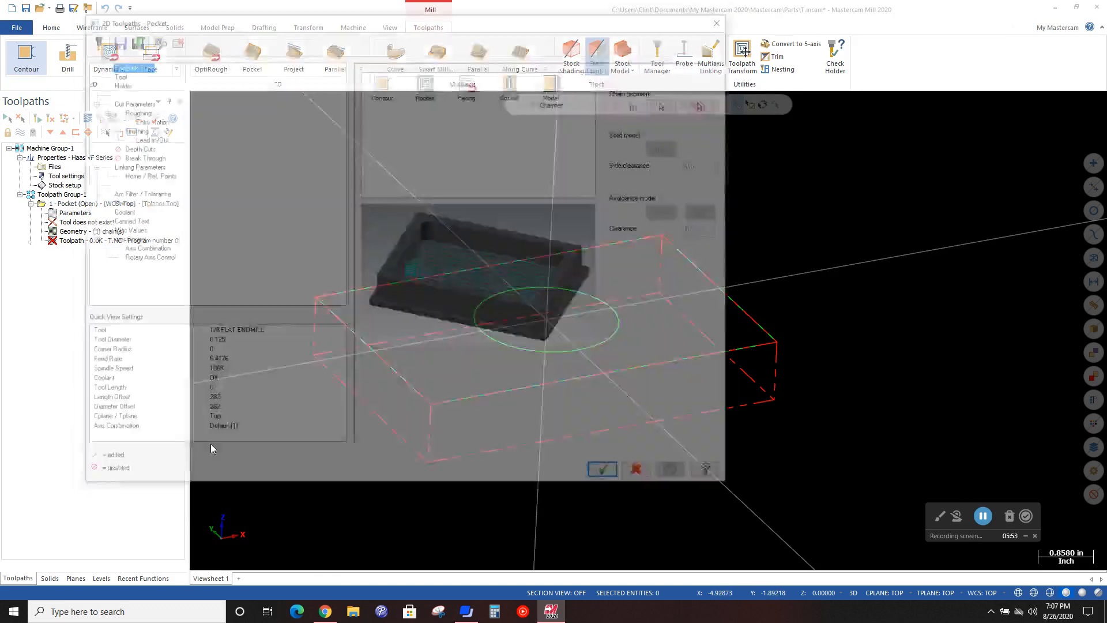
Step: Assign the 1/4 flat endmill (tool 285) from the tool library to the pocket toolpath
{"action": "left_click", "coordinate": [119, 73]}
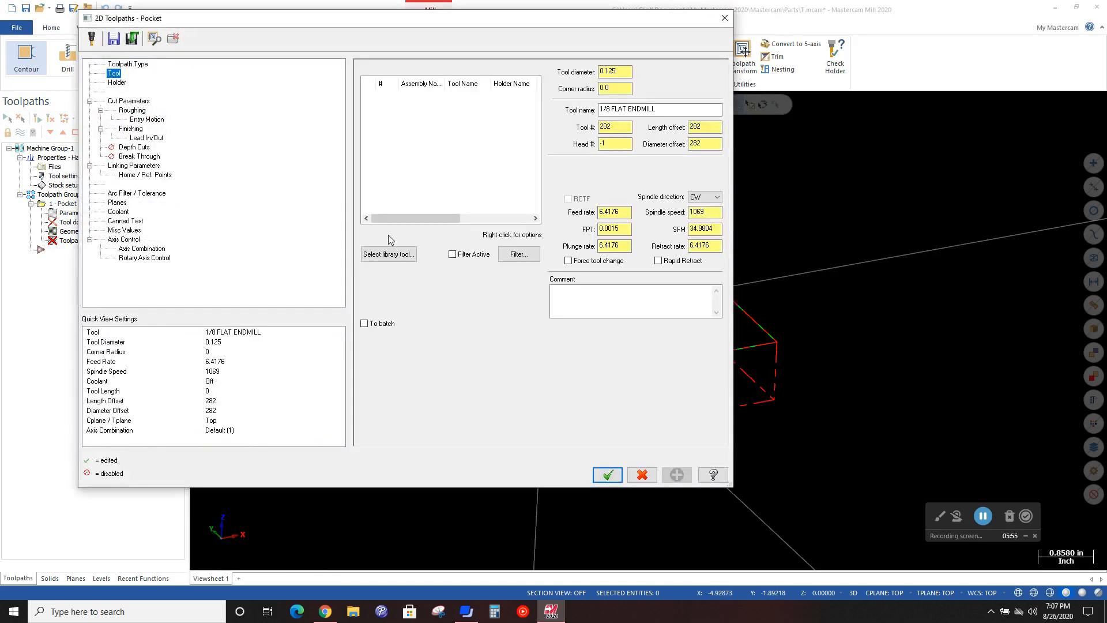
{"action": "left_click", "coordinate": [392, 252]}
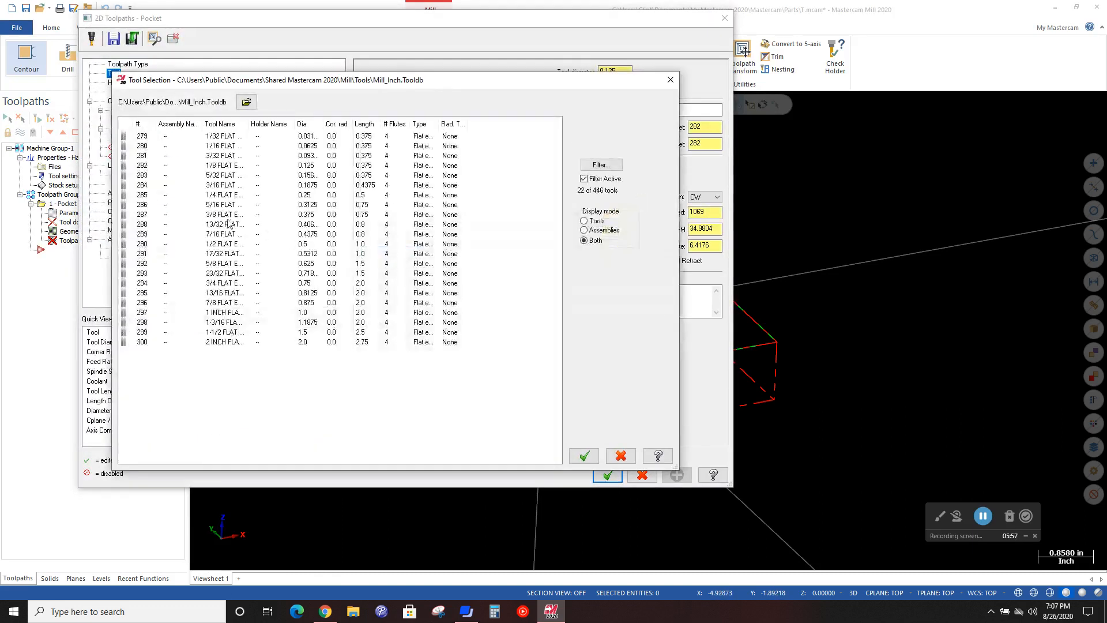
{"action": "left_click", "coordinate": [219, 195]}
{"action": "left_click", "coordinate": [584, 456]}
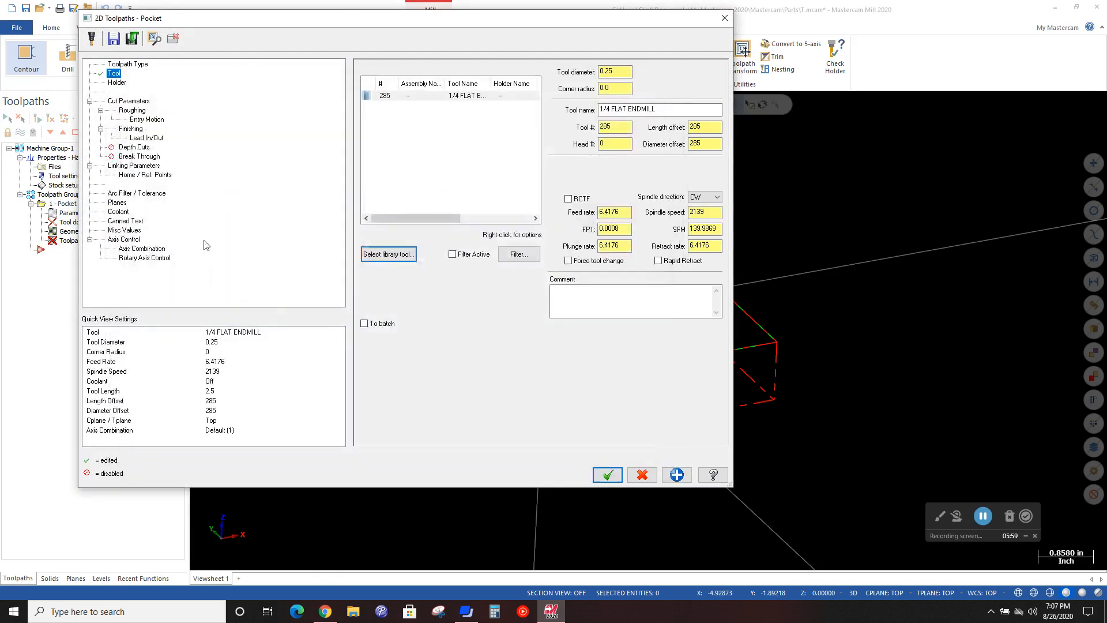
Step: Set the pocket's linking depth to -0.25 inch and generate the toolpath
{"action": "left_click", "coordinate": [146, 166]}
{"action": "double_click", "coordinate": [568, 288]}
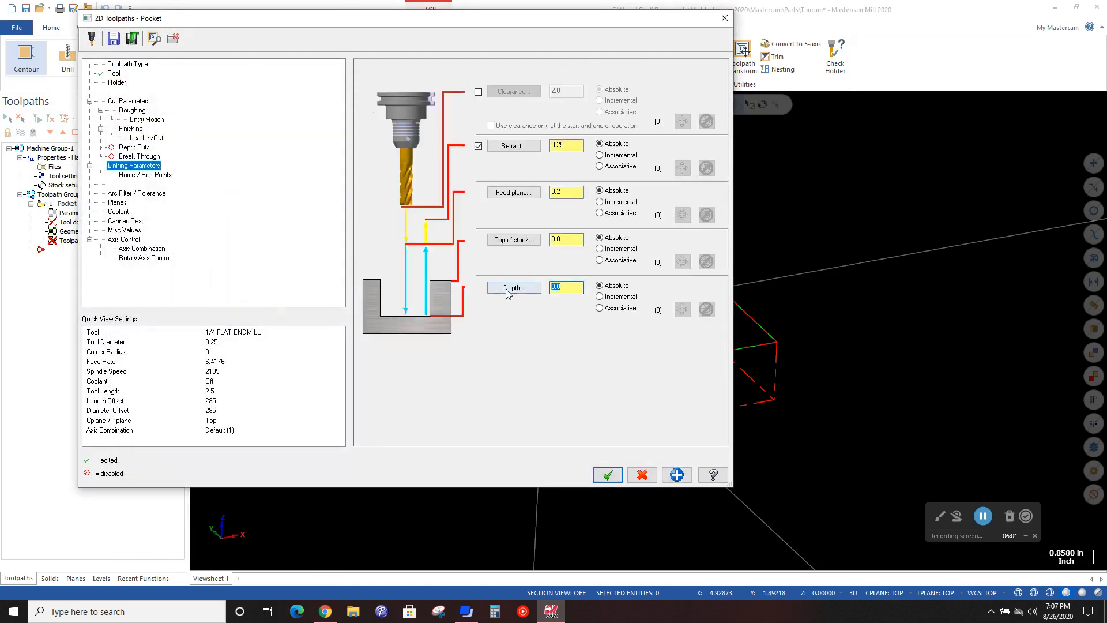
{"action": "type", "text": "-.25"}
{"action": "left_click", "coordinate": [607, 475]}
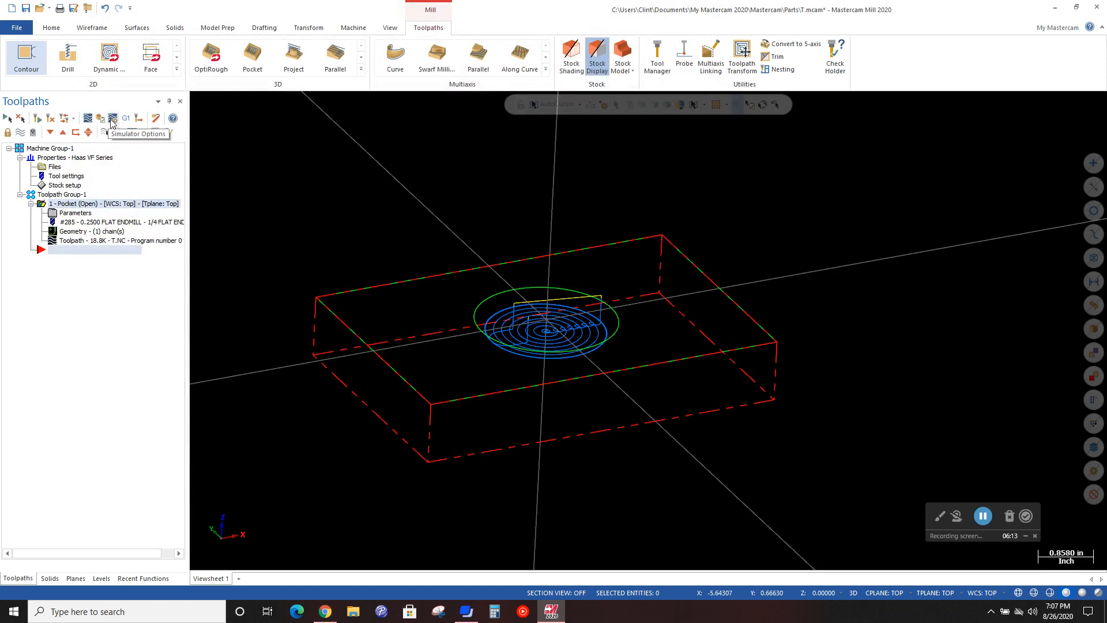
Step: Run the verification simulation of the circular pocket toolpath
{"action": "left_click", "coordinate": [103, 123]}
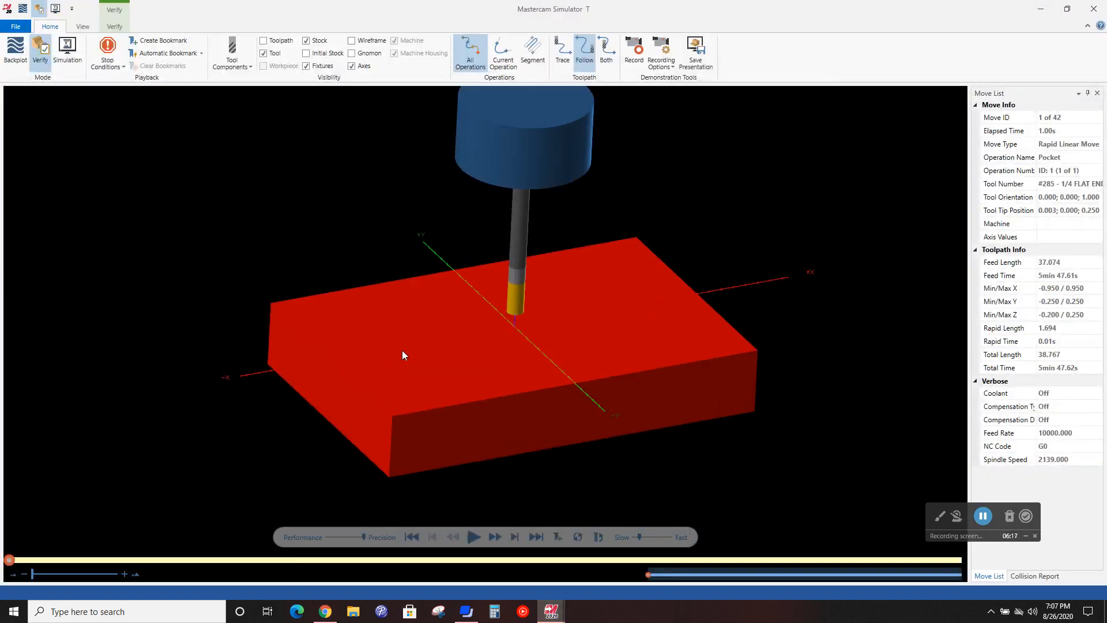
{"action": "left_click", "coordinate": [473, 538]}
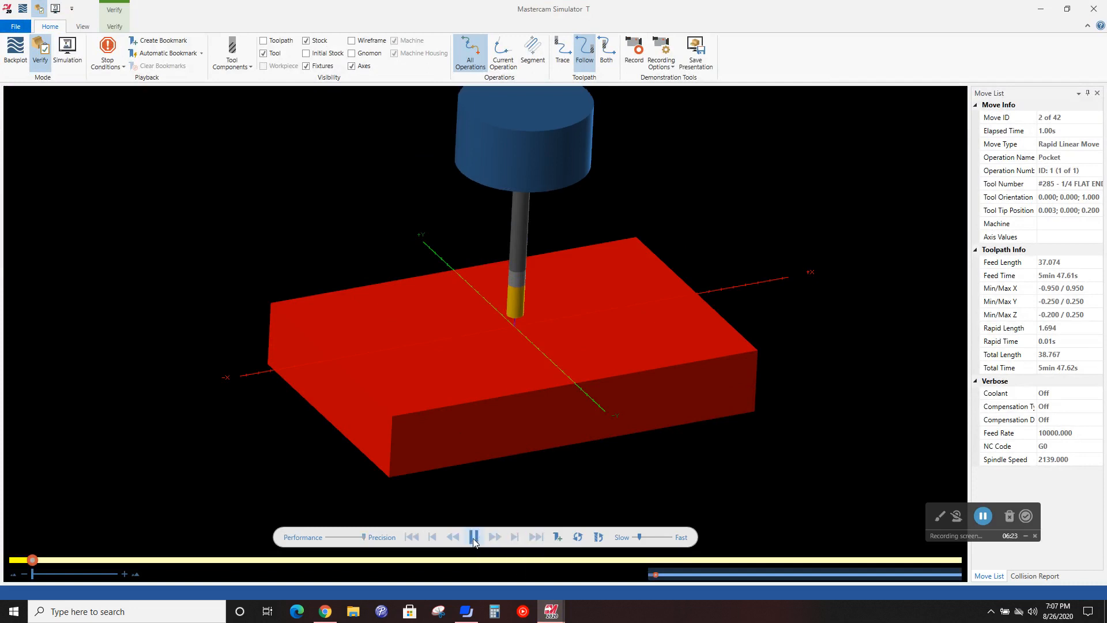